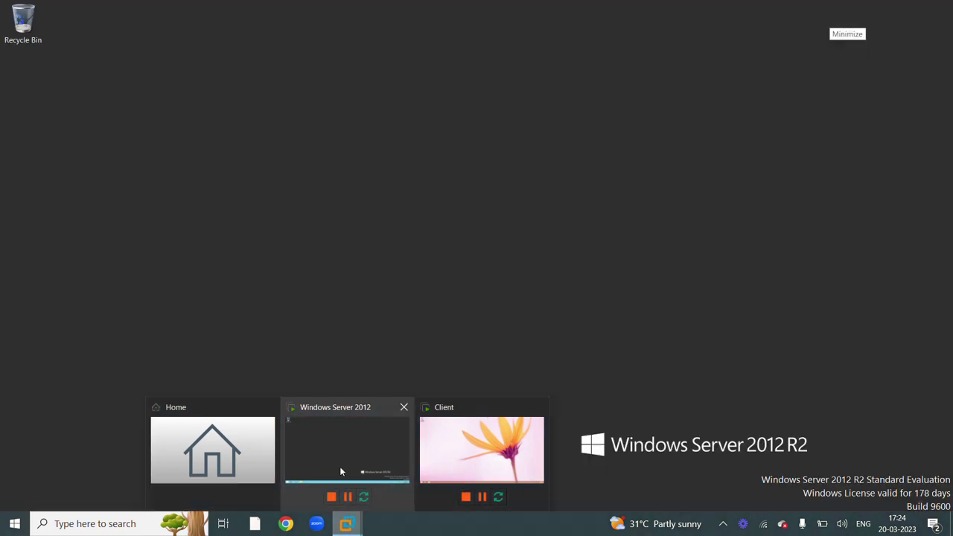
Switch to the Windows Server 2012 virtual machine and open Active Directory Users and Computers from Server Manager in a maximized window
click(340, 469)
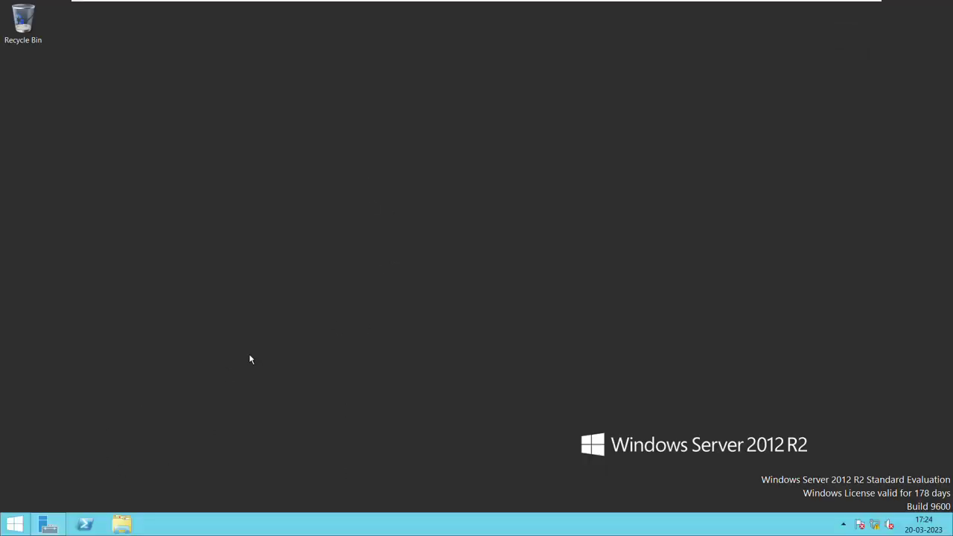
click(48, 525)
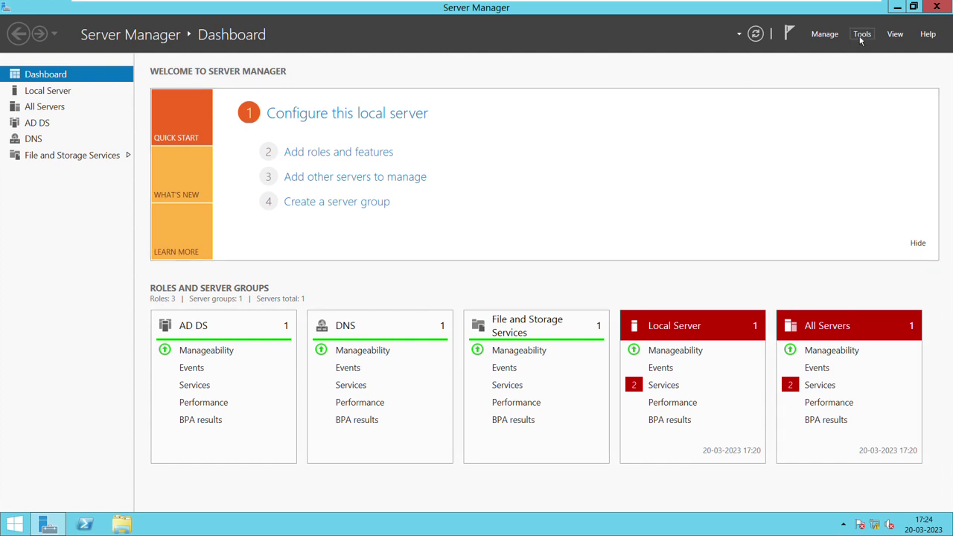
click(862, 34)
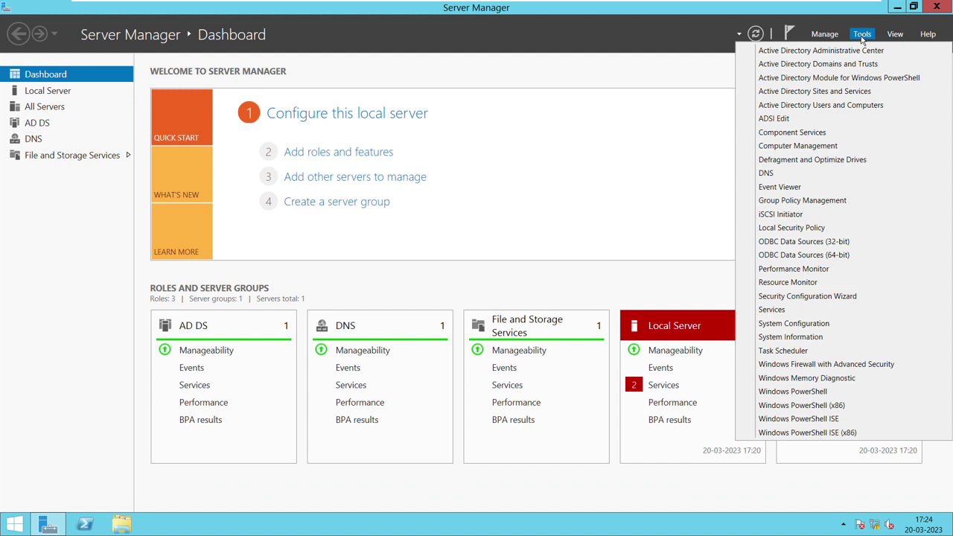
click(859, 106)
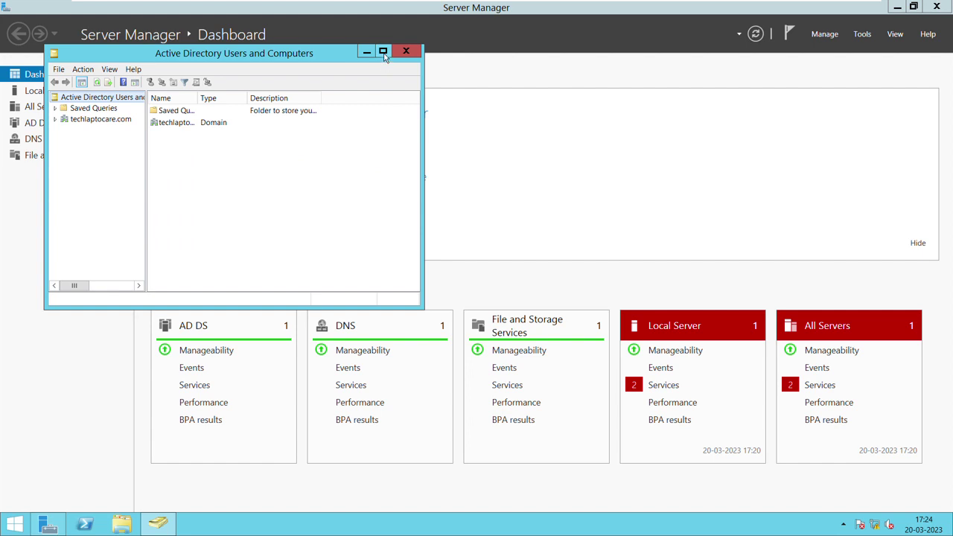
click(382, 52)
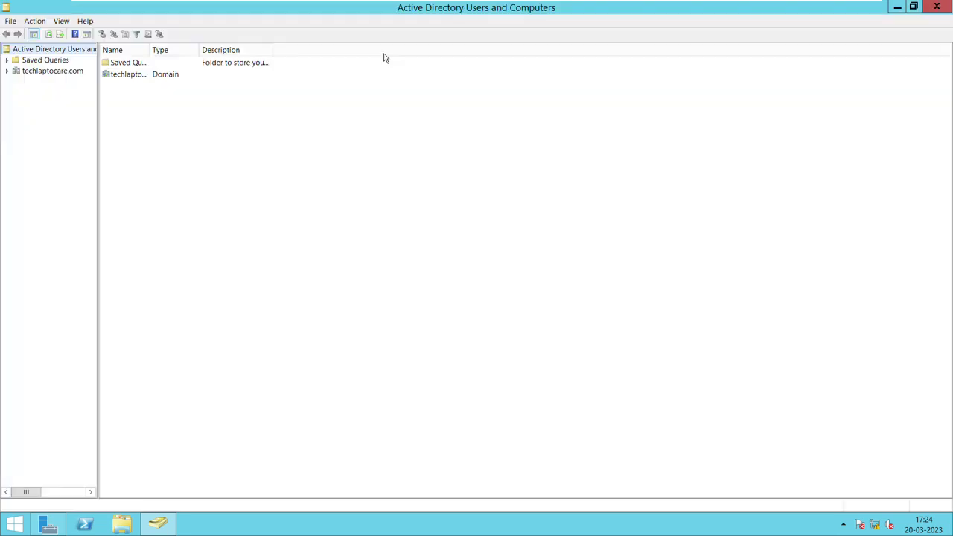
Expand the techlaptocare.com domain and create an organizational unit named Sales directly under it
click(37, 71)
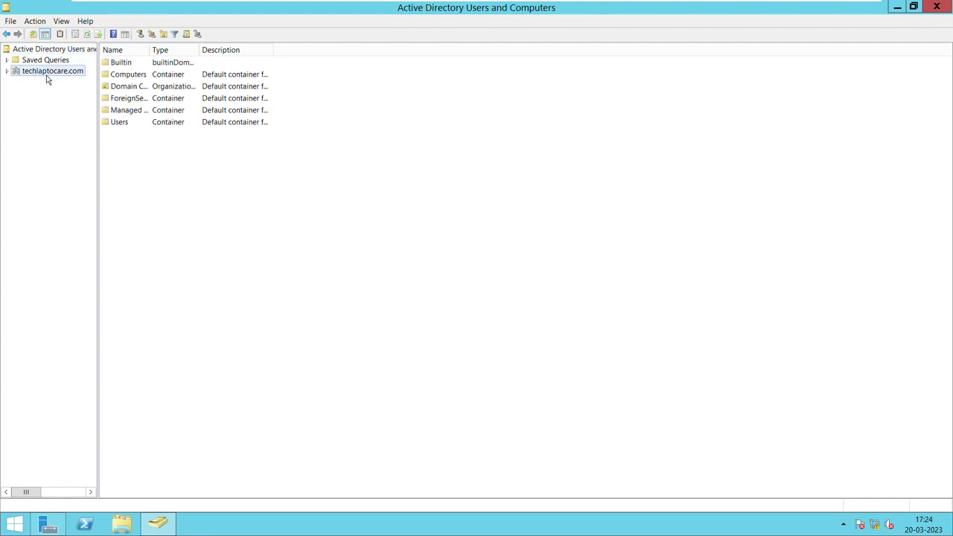
click(8, 72)
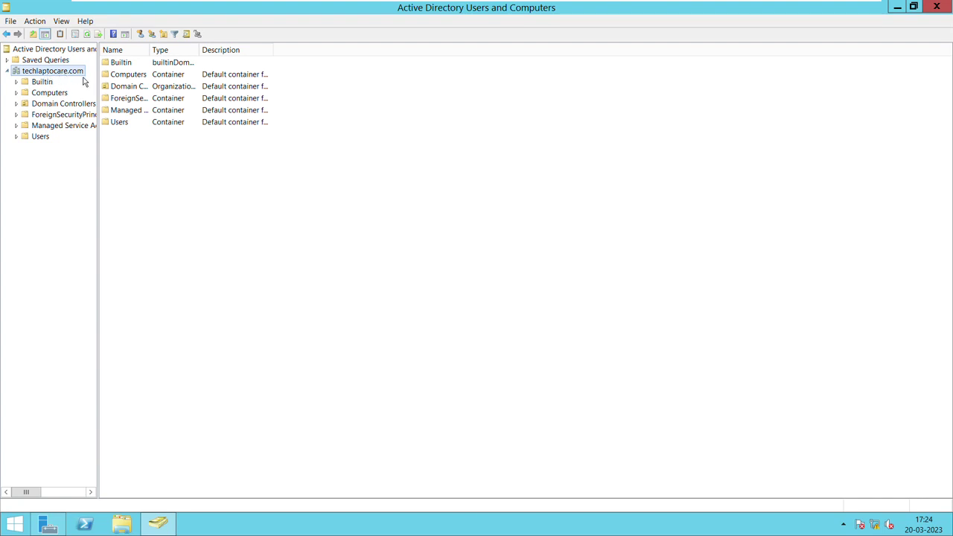
right_click(39, 73)
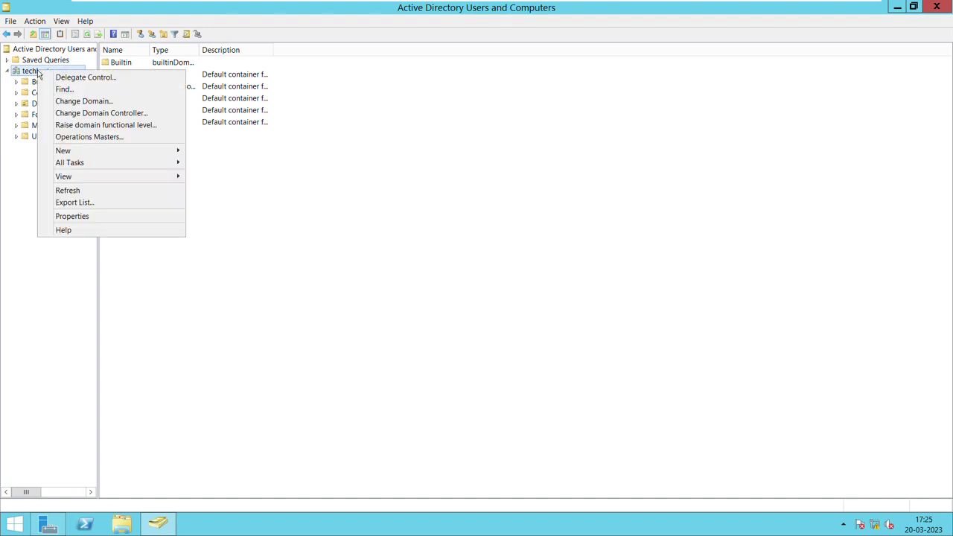
mouse_move(91, 155)
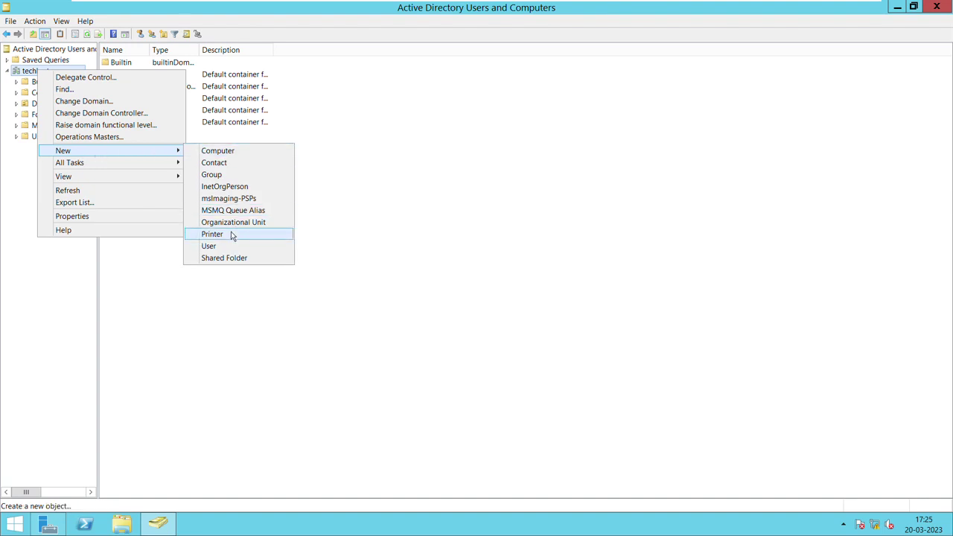
click(252, 223)
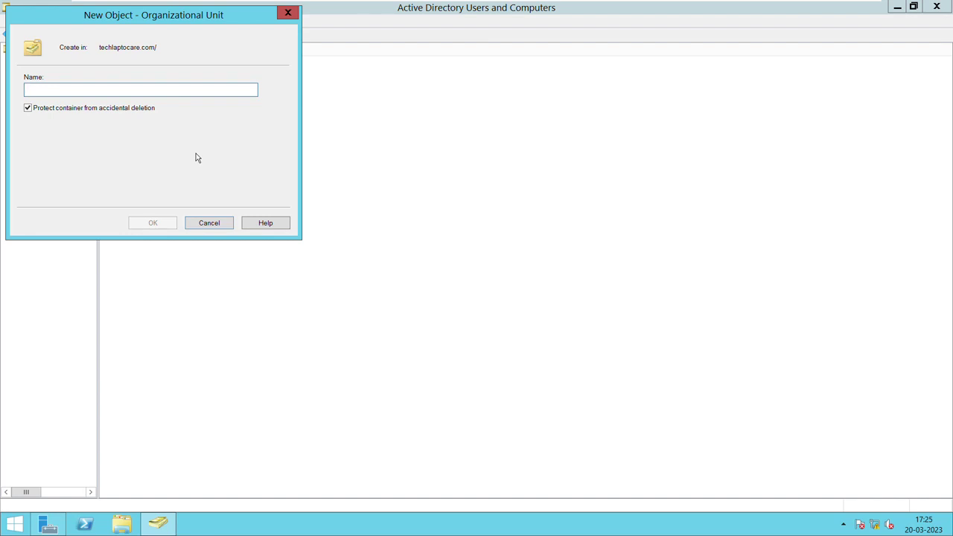
text(s)
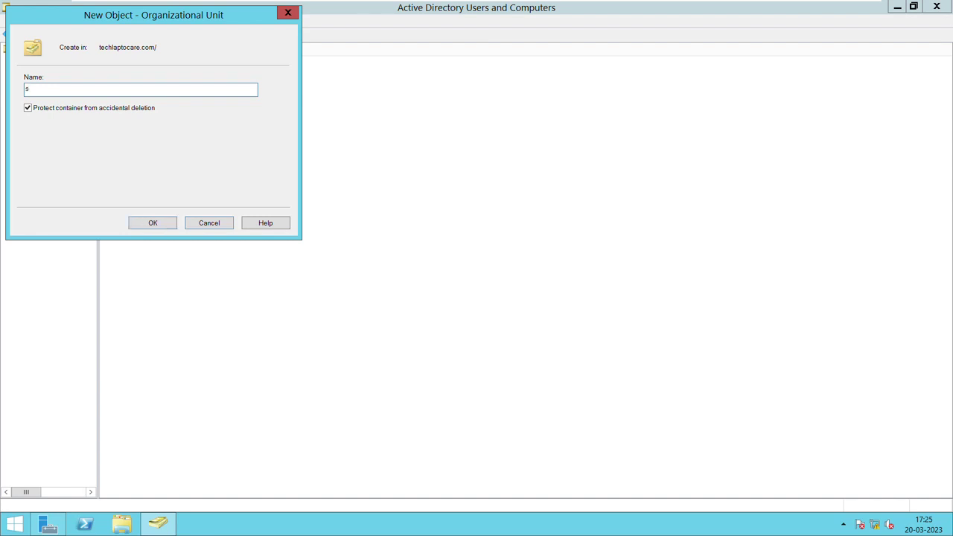
key(BackSpace)
text(Sales)
click(157, 223)
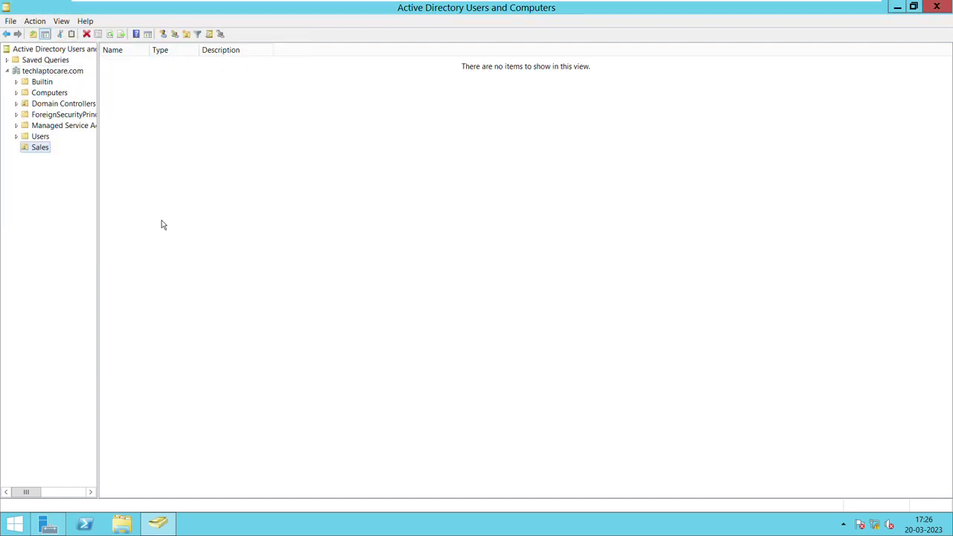
Create an organizational unit named Mumbai inside the Sales organizational unit
click(39, 151)
right_click(37, 150)
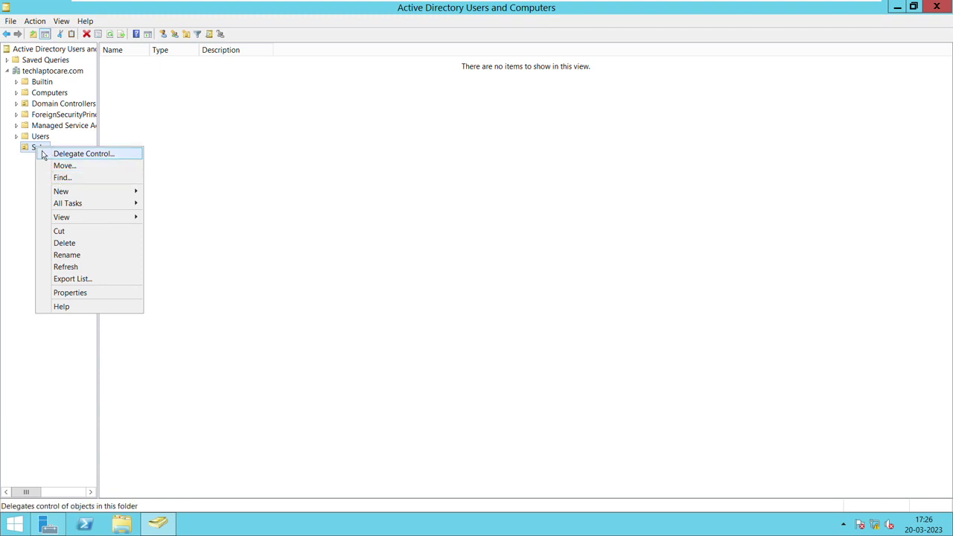
click(30, 153)
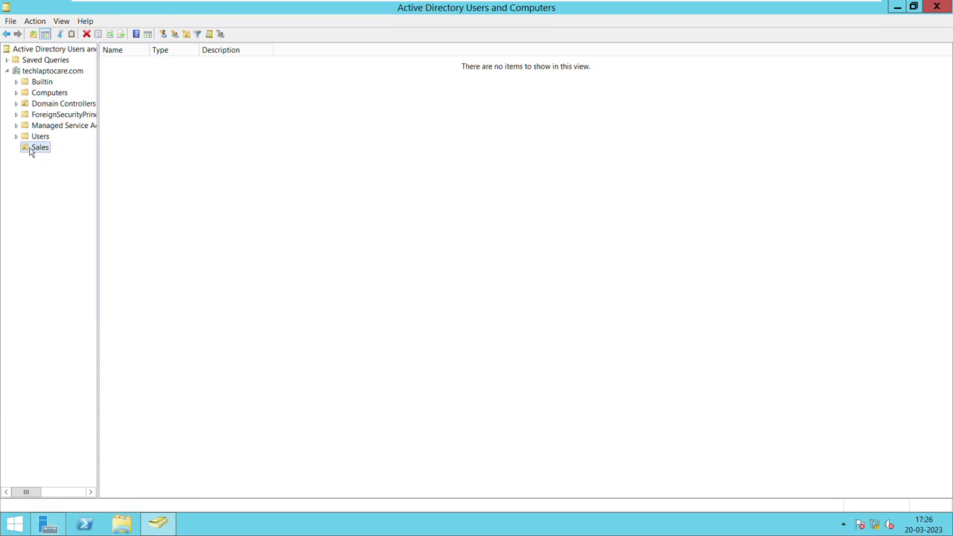
right_click(31, 152)
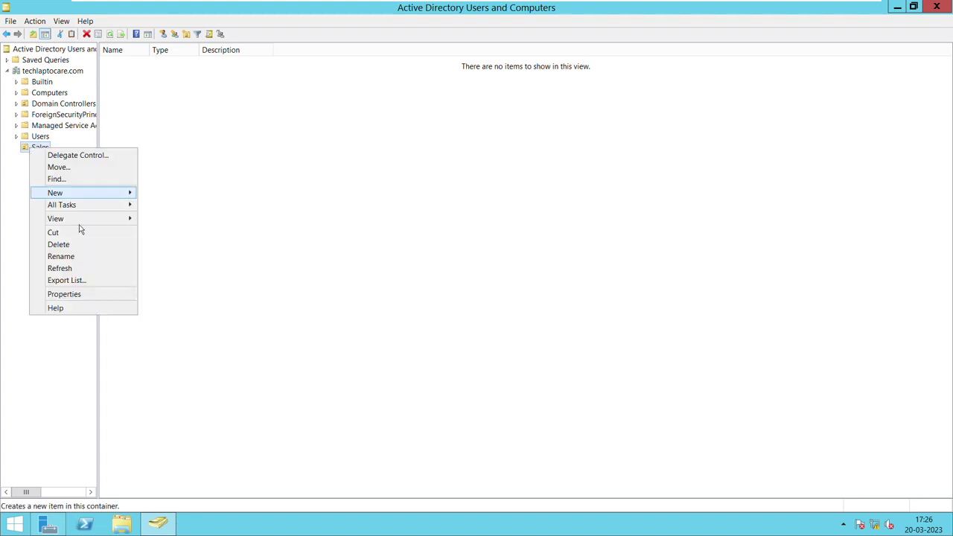
mouse_move(82, 221)
mouse_move(94, 193)
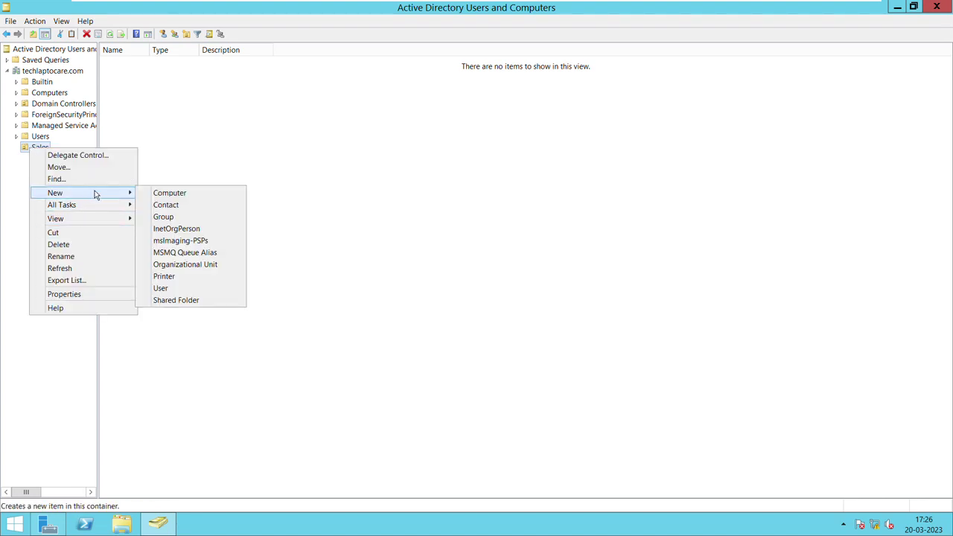
click(198, 266)
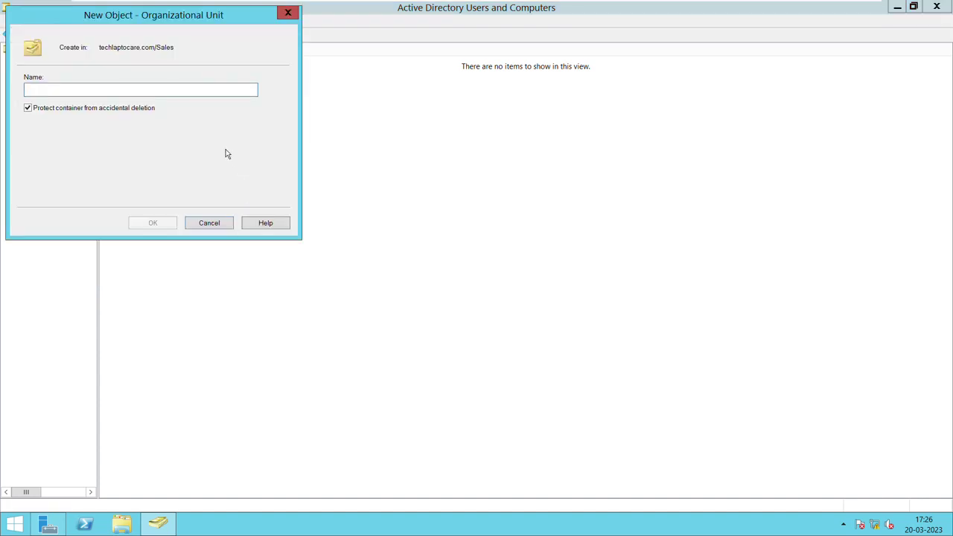
text(m)
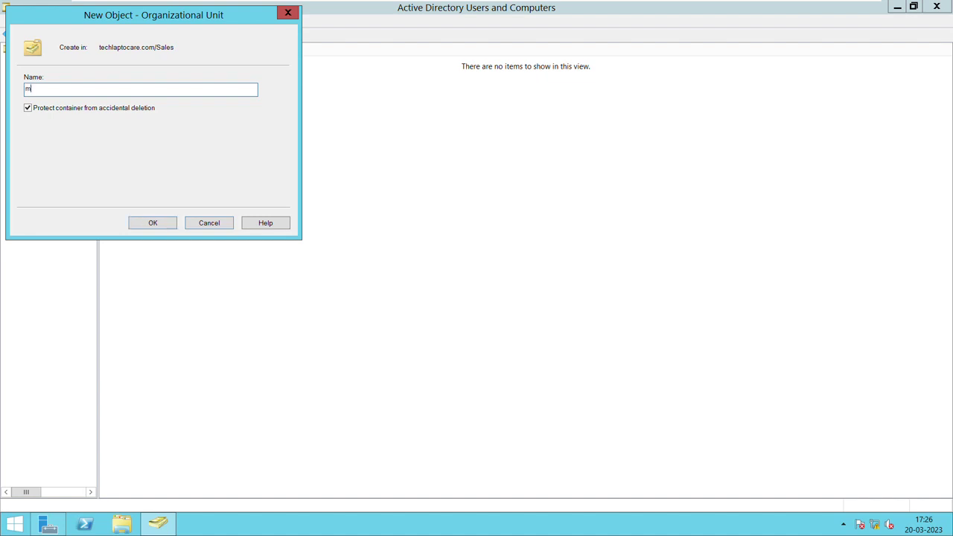
key(BackSpace)
text(Mumbai)
click(154, 223)
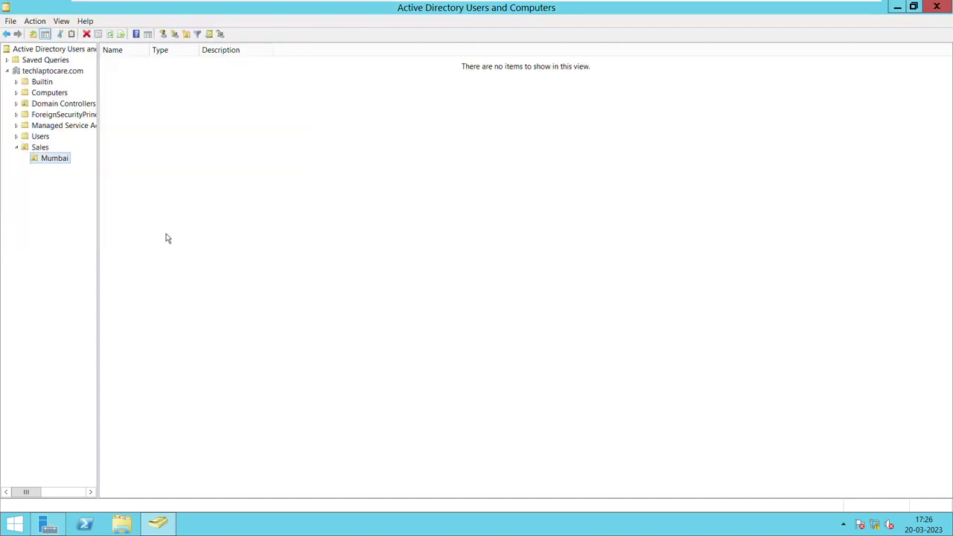
Create a second organizational unit named Delhi inside the Sales organizational unit
click(39, 148)
right_click(40, 150)
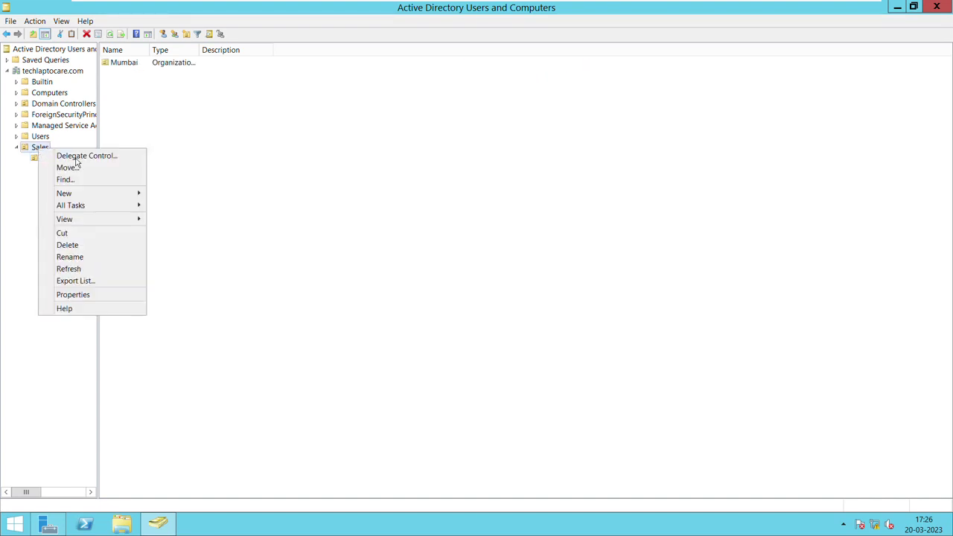
mouse_move(92, 194)
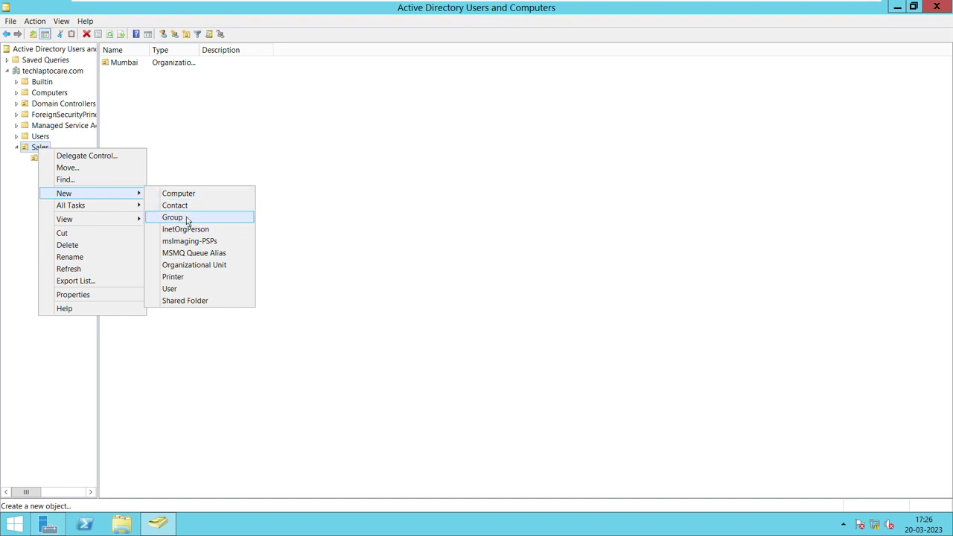
click(192, 266)
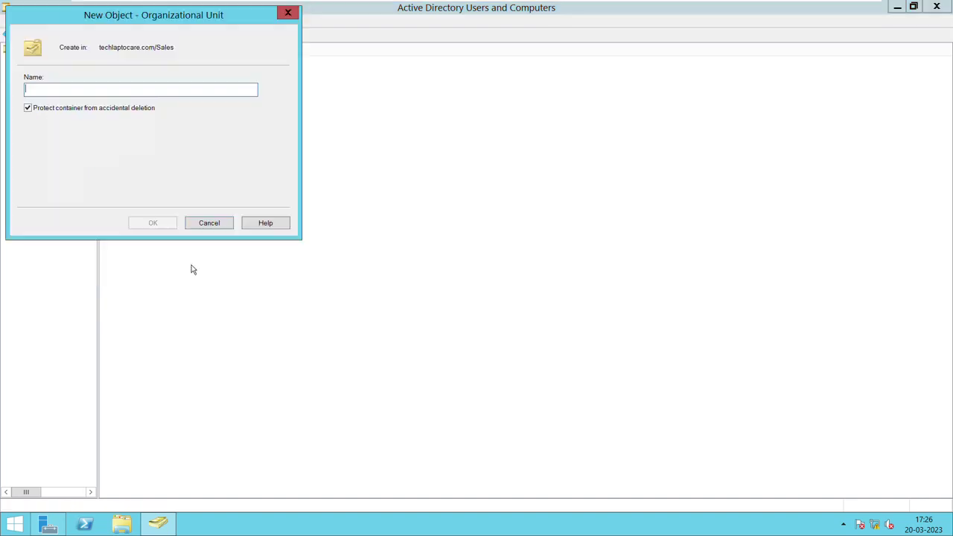
text(DE)
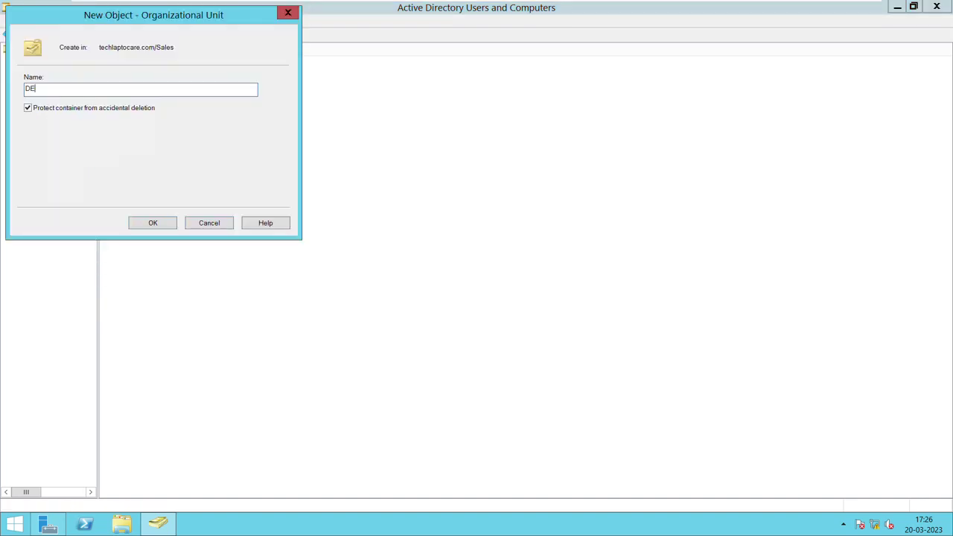
key(BackSpace)
text(elhi)
key(Return)
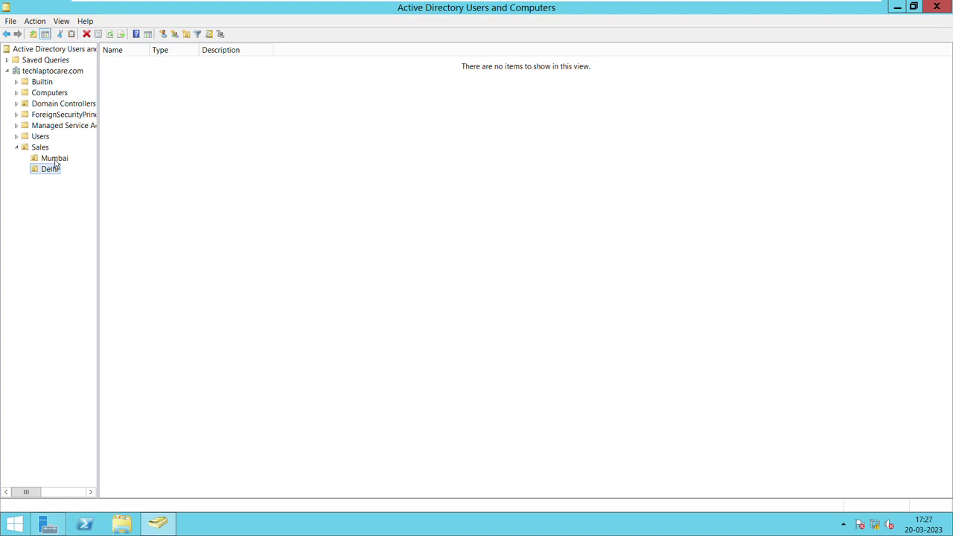
Create an organizational unit named SOUTH inside the Mumbai organizational unit under Sales
click(54, 159)
right_click(55, 162)
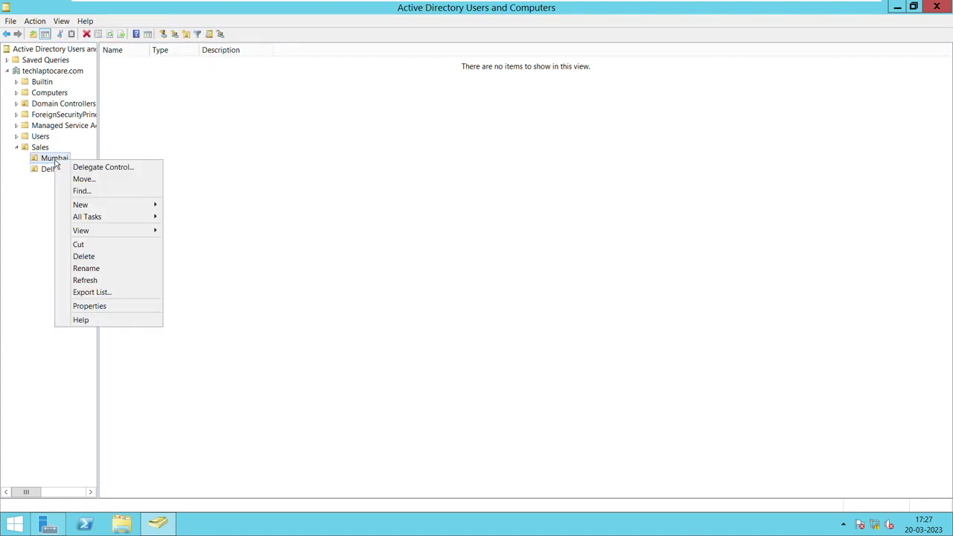
mouse_move(104, 209)
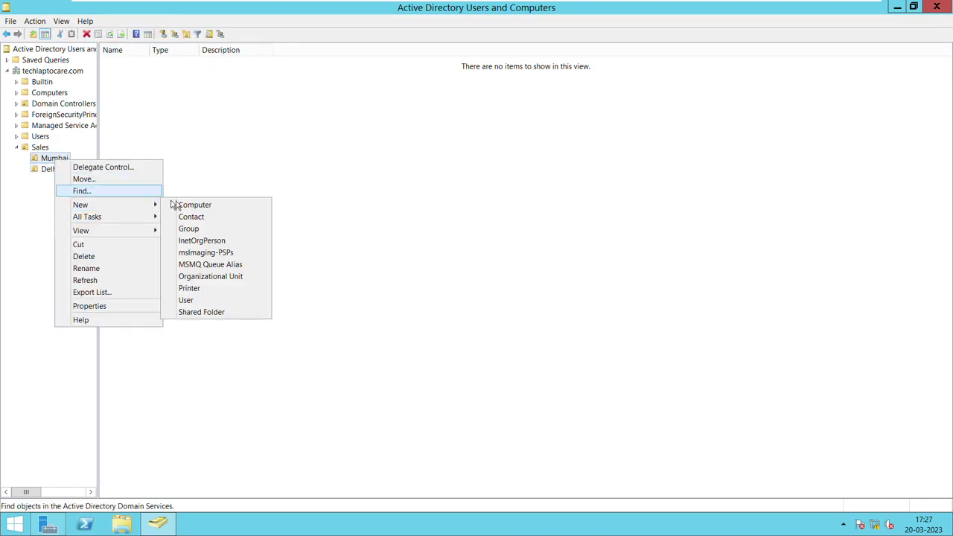
click(220, 281)
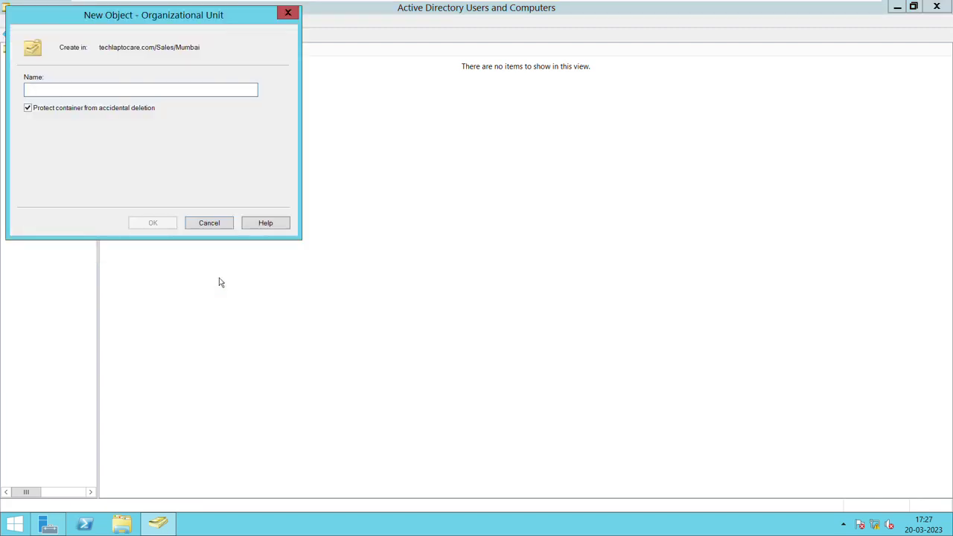
text(s)
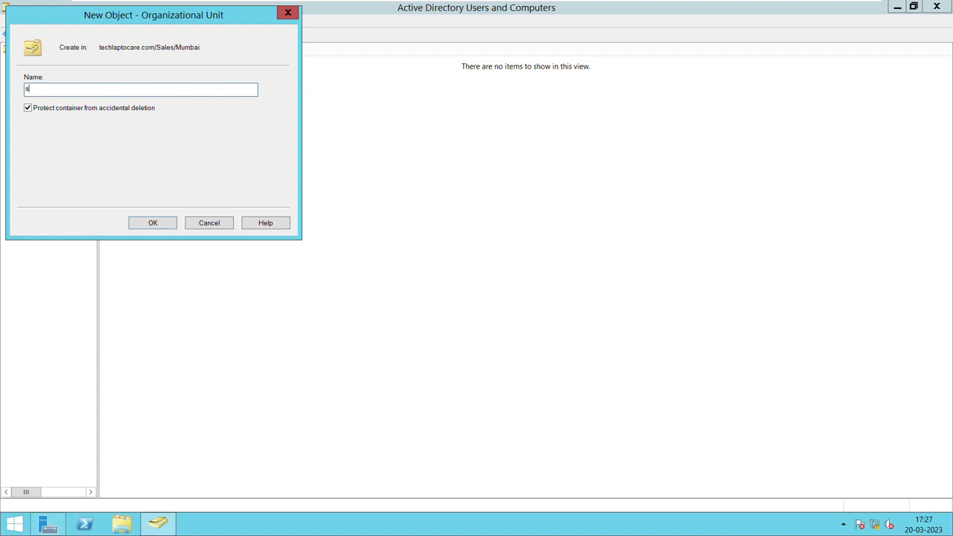
text(oth)
key(BackSpace)
key(BackSpace)
key(BackSpace)
key(BackSpace)
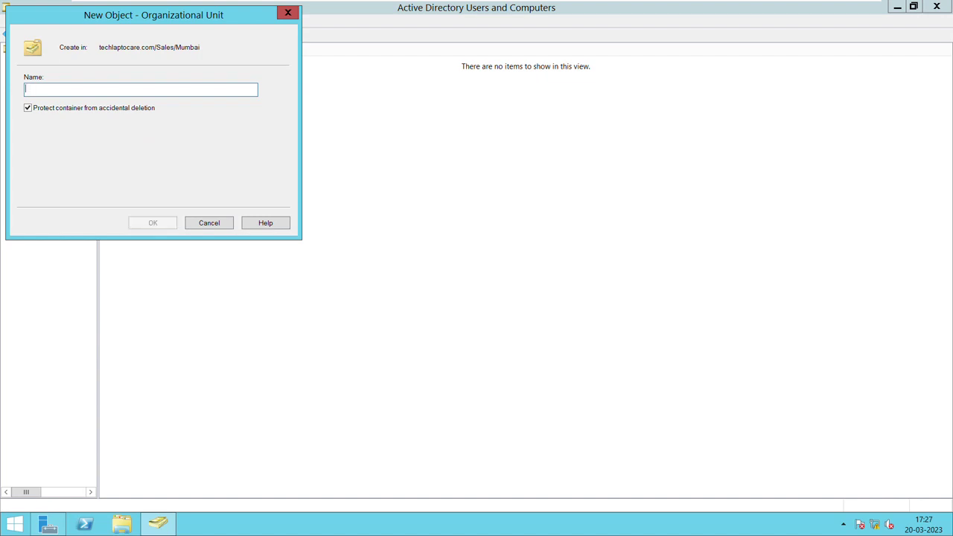
text(S)
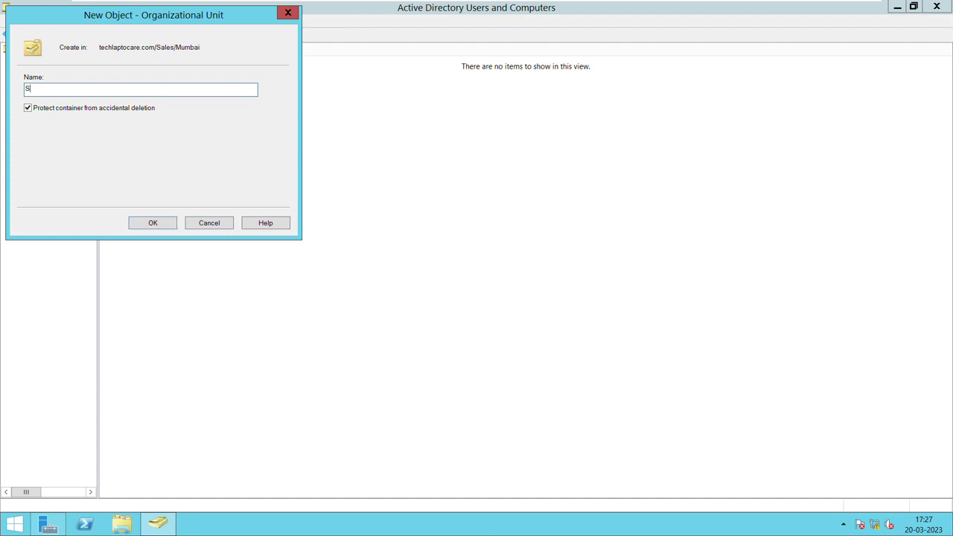
text(O)
text(UTH)
key(Return)
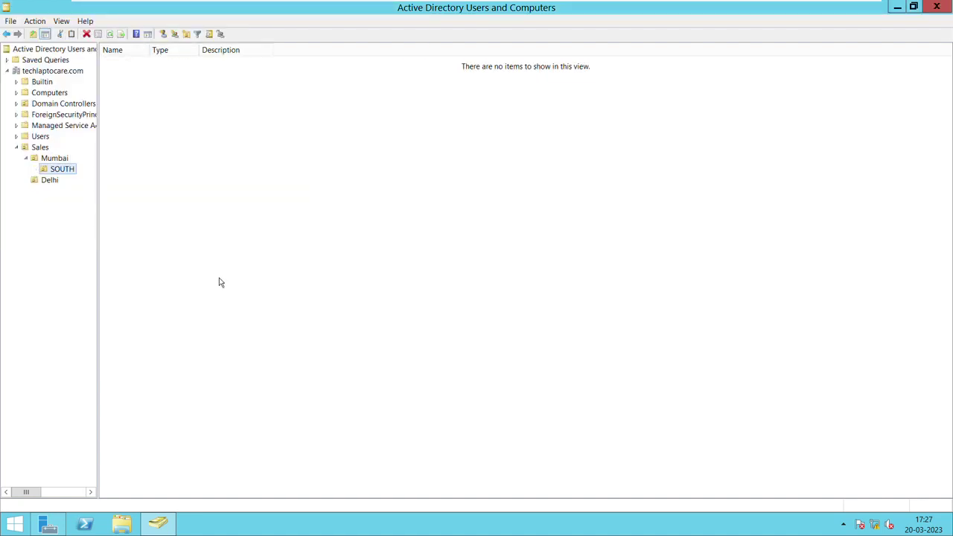
Create another organizational unit named NORTH inside Mumbai, alongside SOUTH
right_click(55, 161)
mouse_move(90, 206)
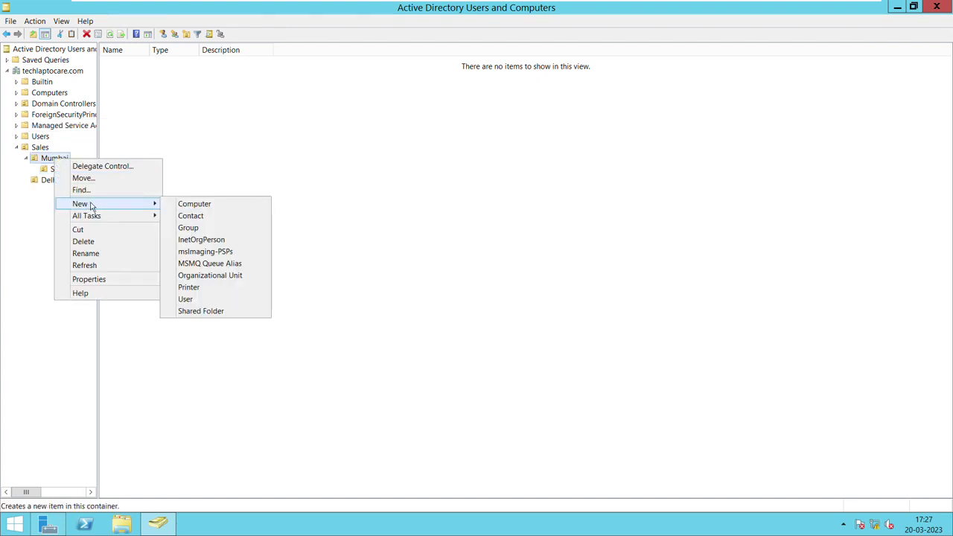
click(222, 279)
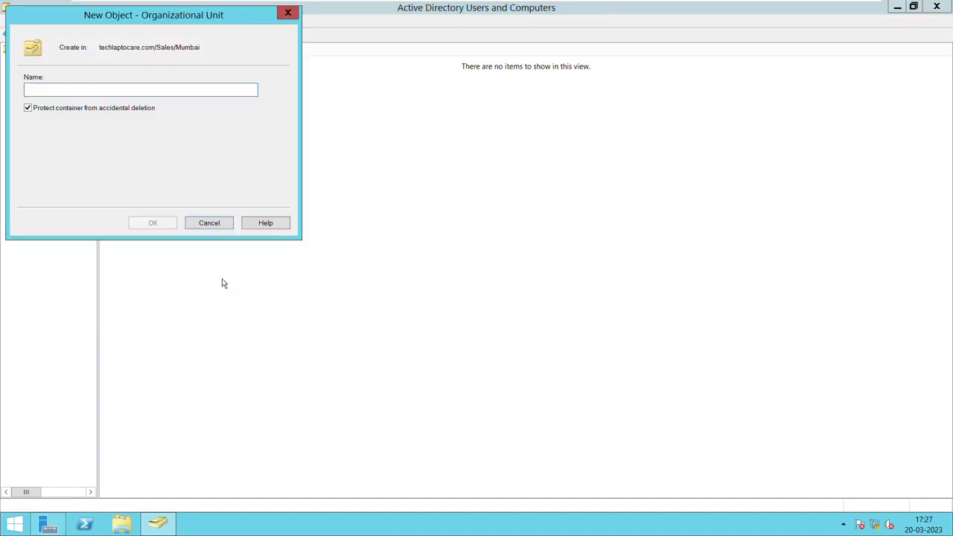
text(NOR)
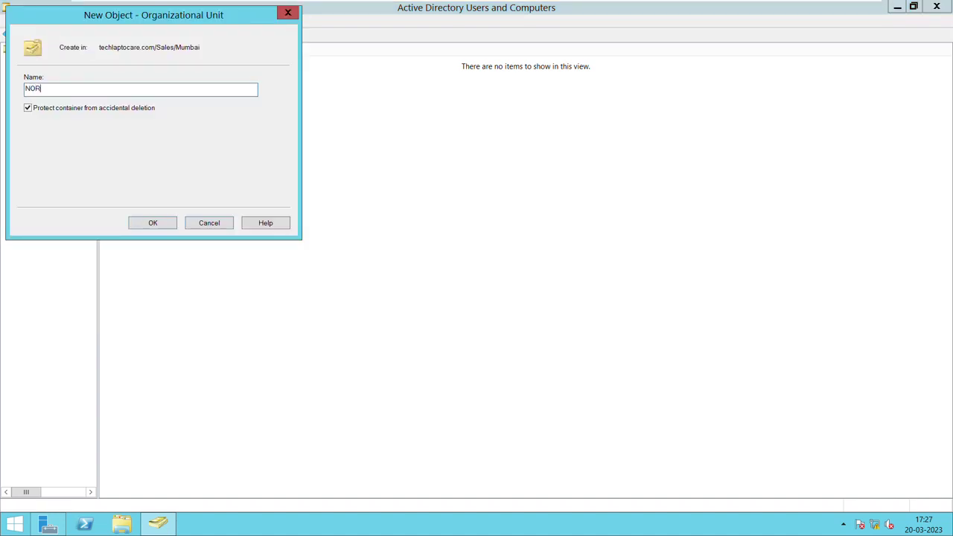
text(TH)
click(153, 223)
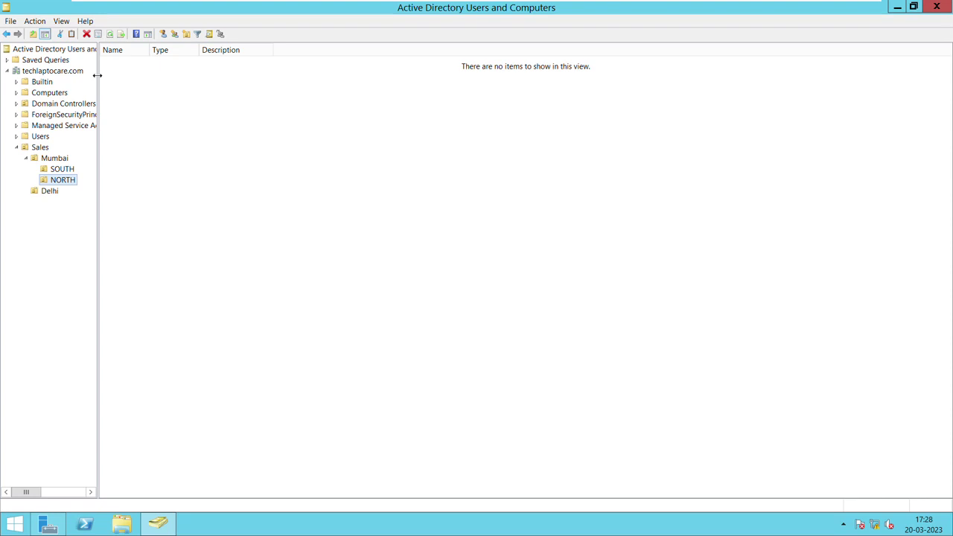
Widen the console tree pane slightly and minimize the virtual machine window to return to the host desktop
drag(97, 75, 110, 74)
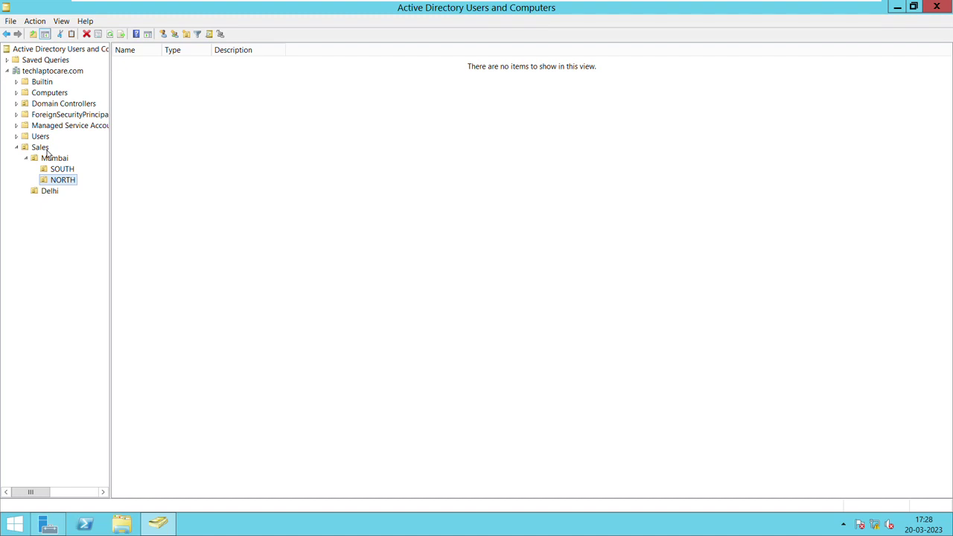
mouse_move(755, 3)
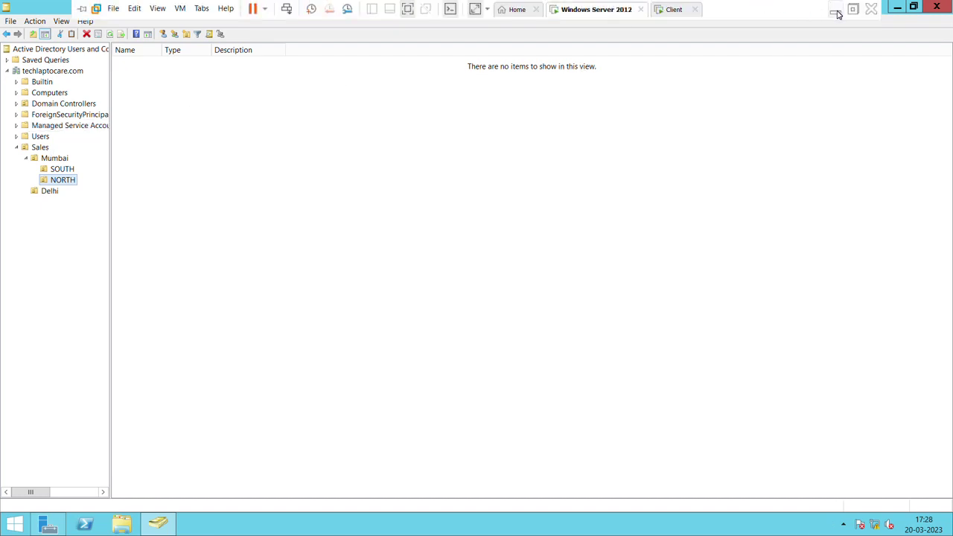
click(835, 11)
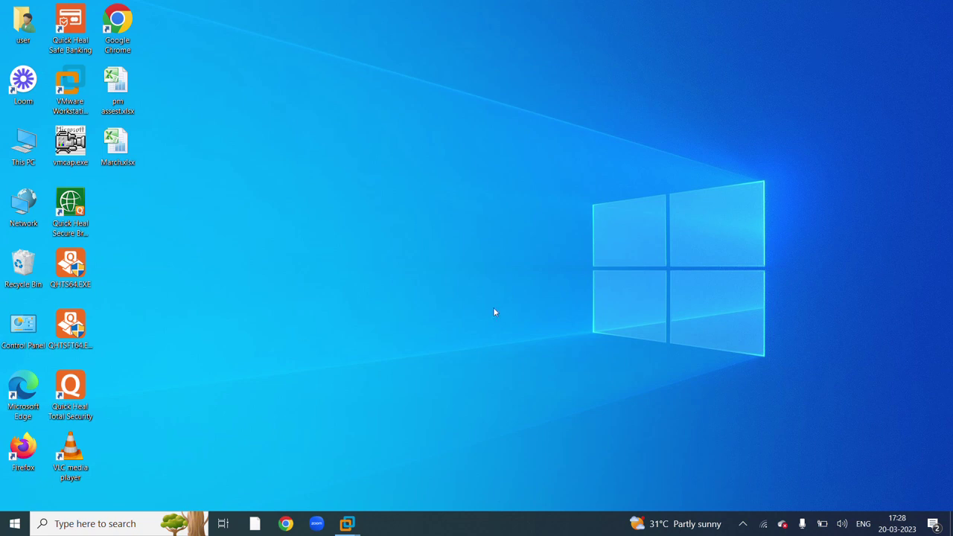